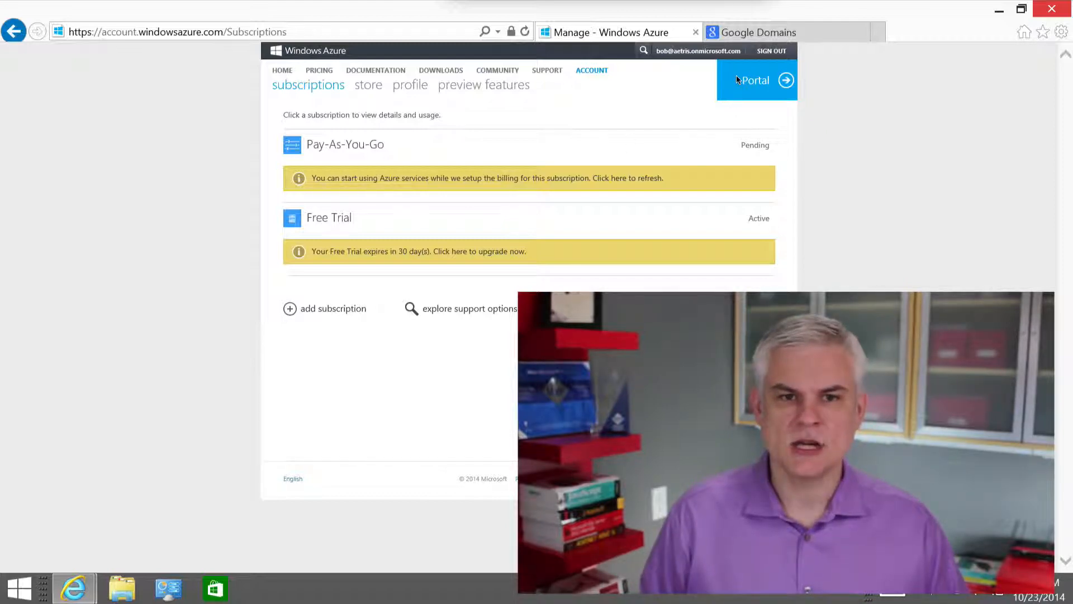
Open the Azure management portal and show the domains of the Aetris directory in Active Directory
left_click(757, 88)
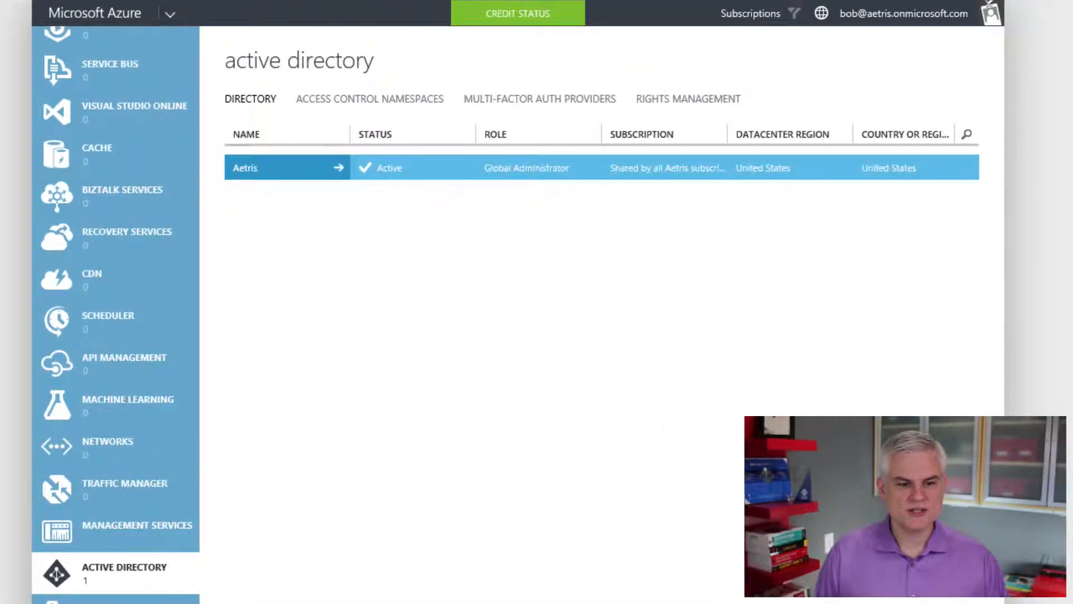
left_click(246, 167)
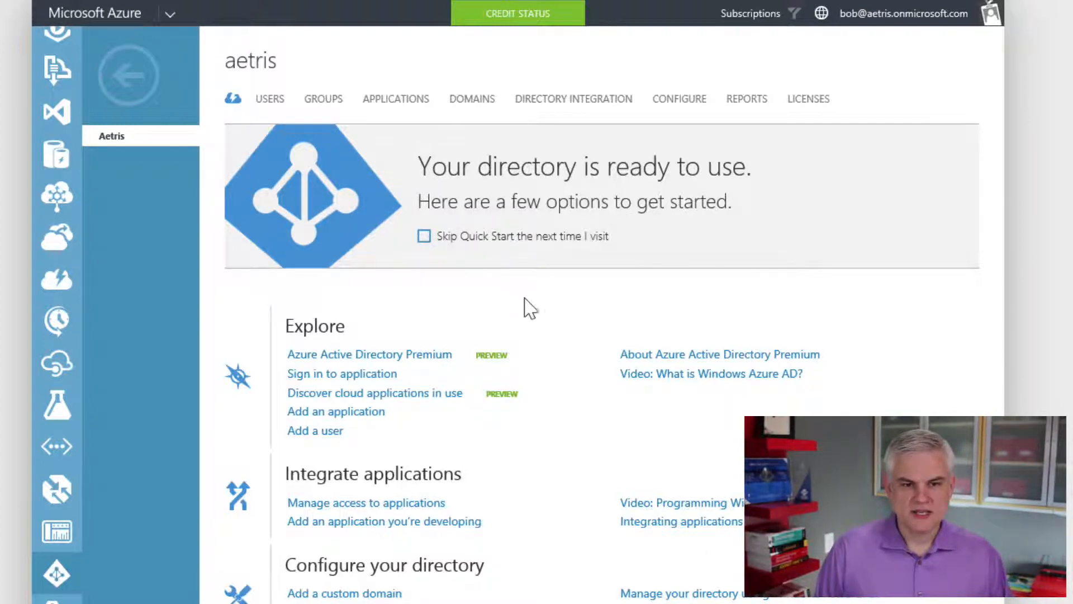
left_click(470, 110)
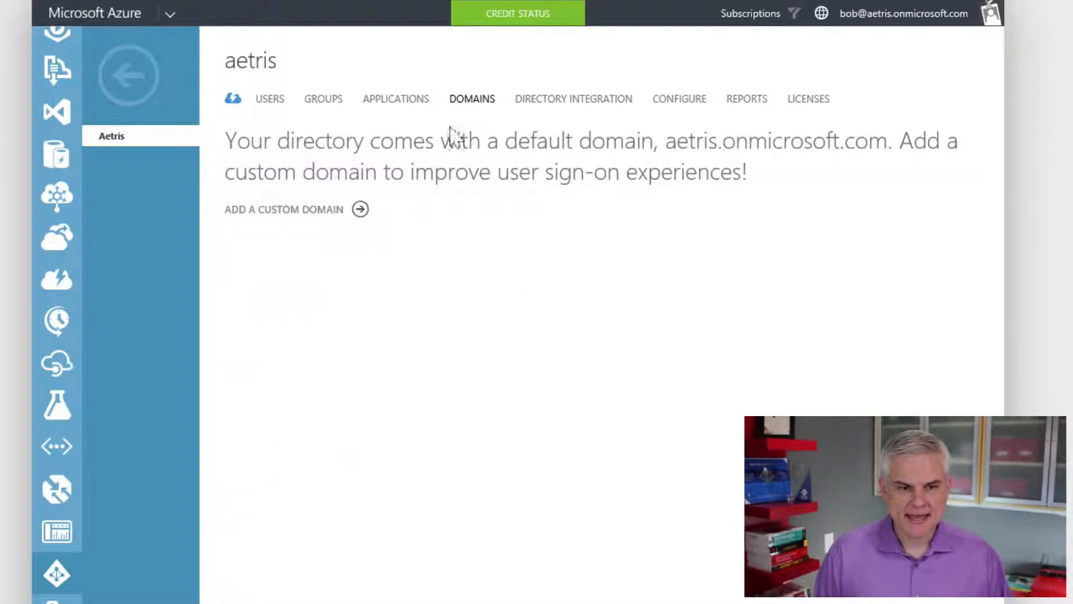
Add the custom domain aetris.com to the Aetris directory
left_click(279, 221)
left_click(303, 313)
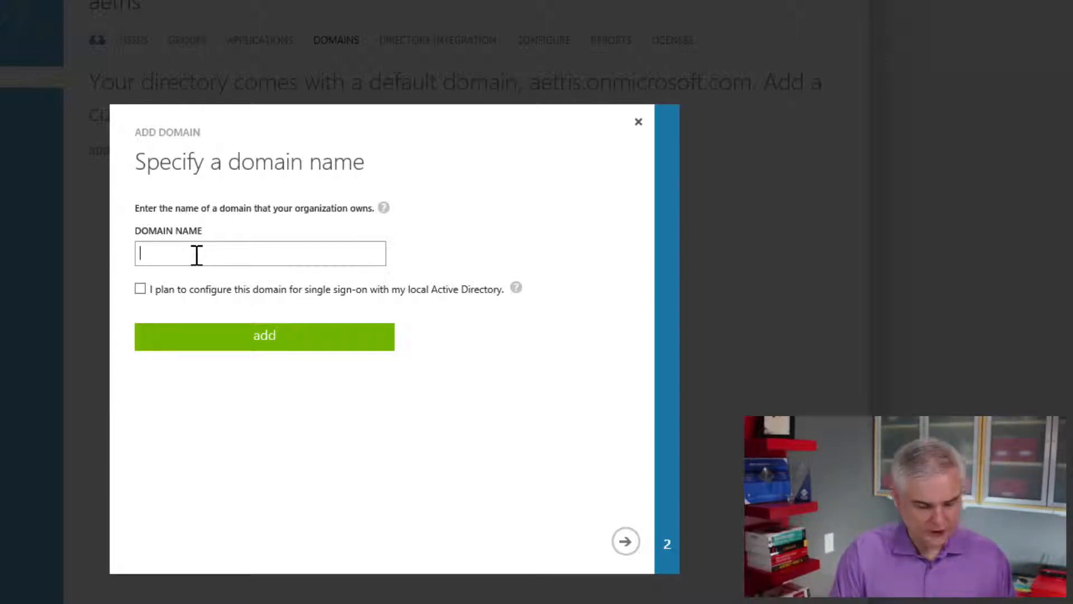
type("aetris")
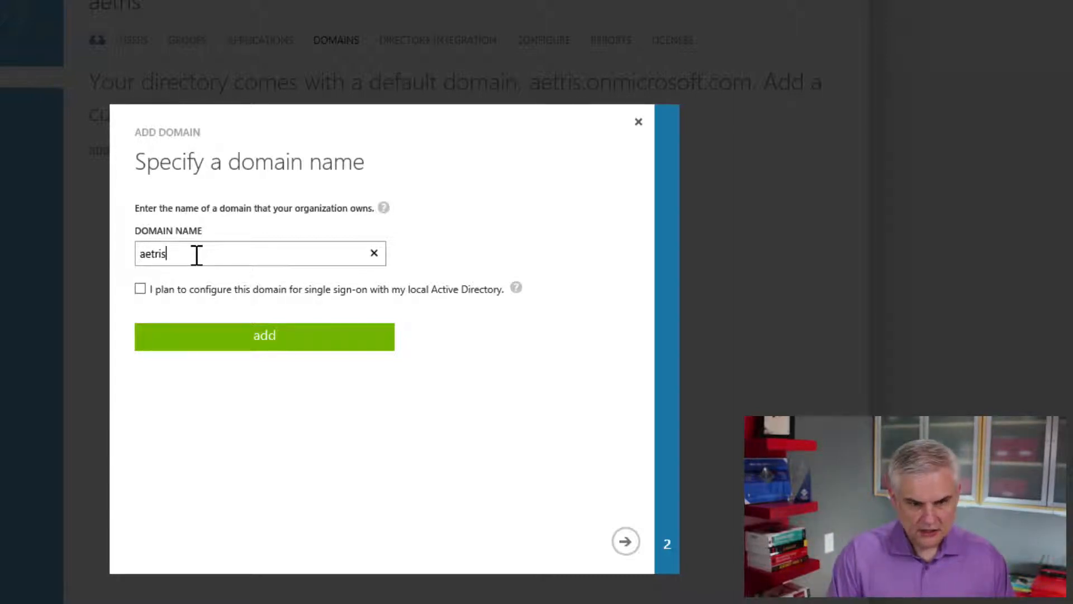
type(".com")
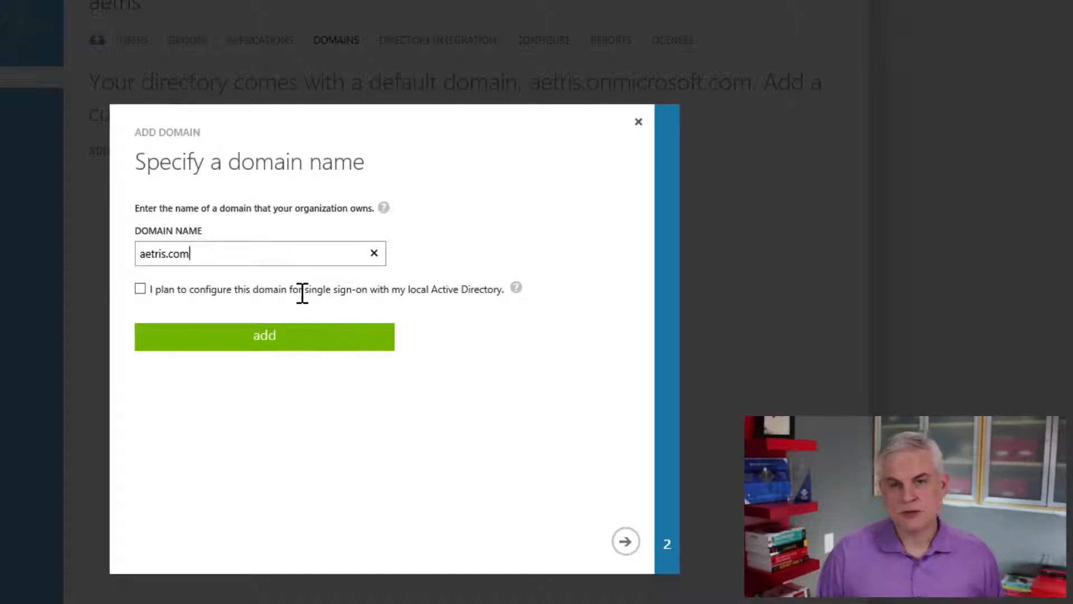
left_click(260, 342)
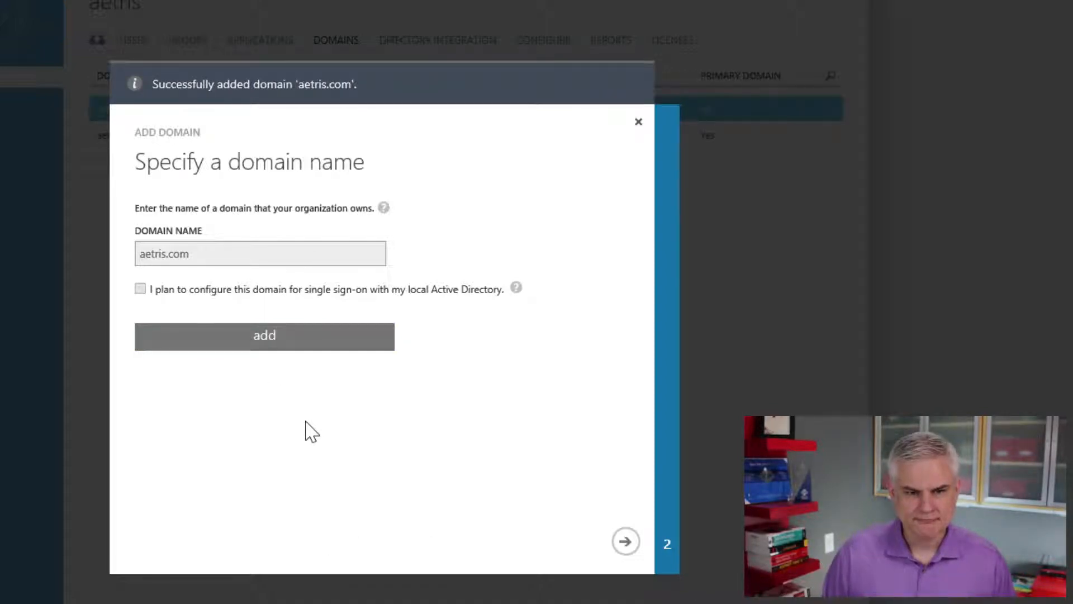
Continue to the domain verification step and copy the TXT record's destination value to the clipboard
left_click(625, 542)
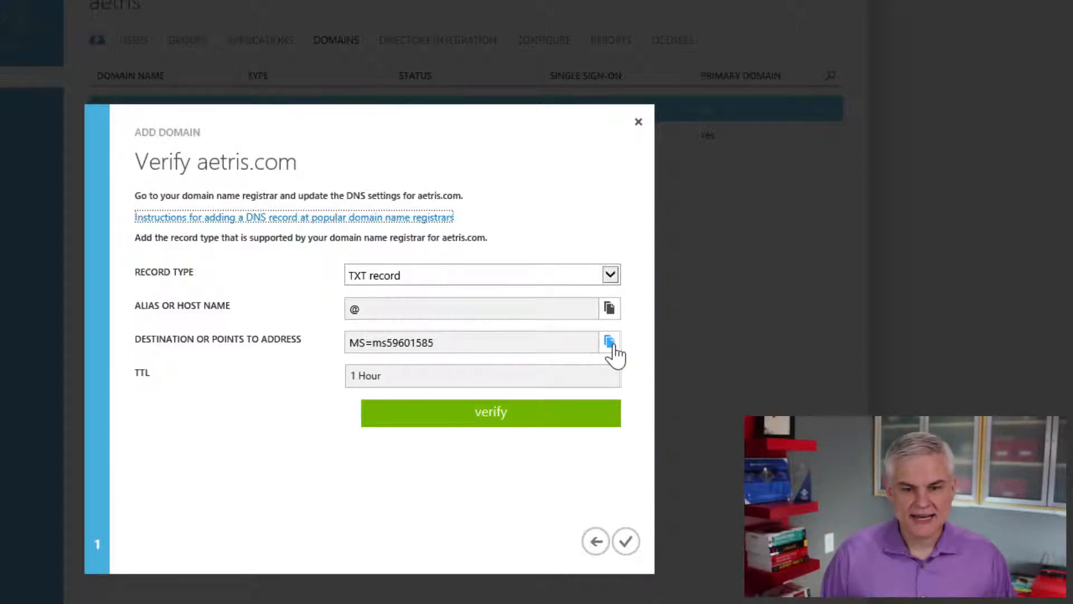
left_click(613, 345)
left_click(455, 380)
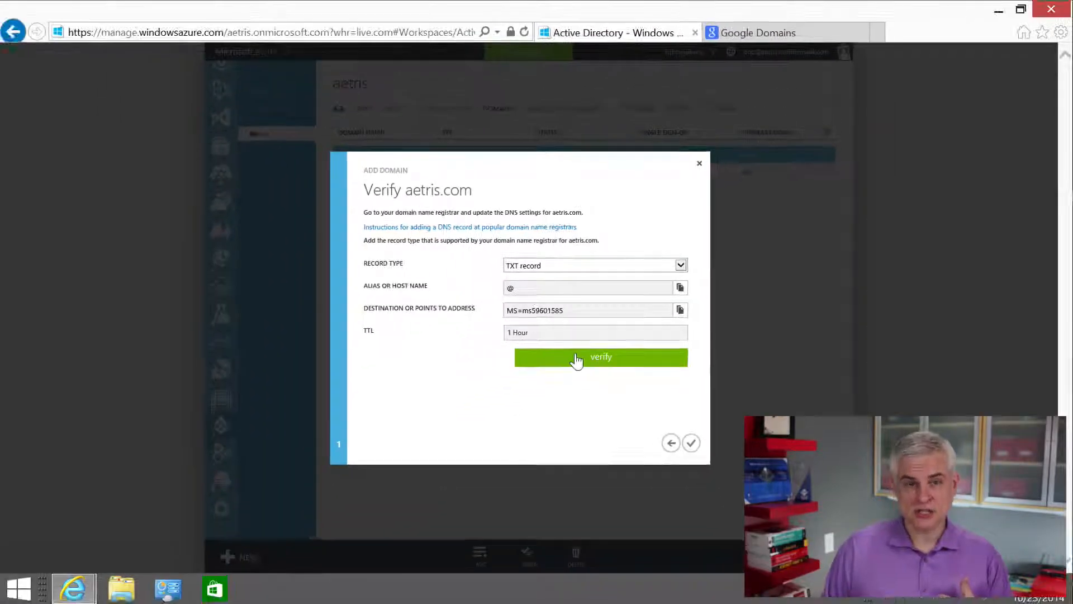
Switch to Google Domains and open the advanced DNS settings for aetris.com
left_click(760, 37)
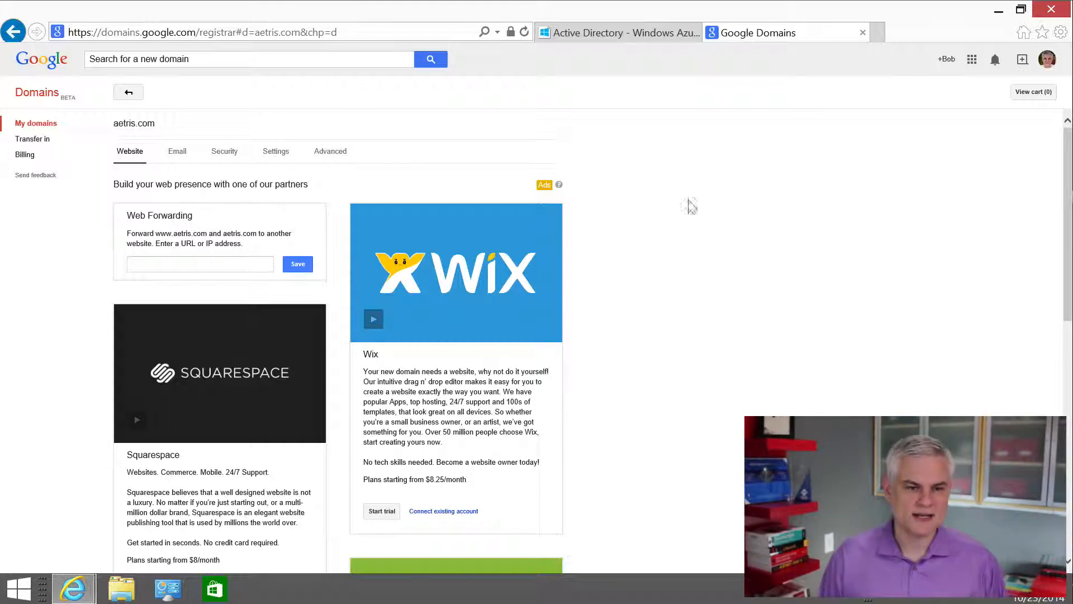
left_click_drag(118, 124, 157, 124)
left_click(324, 160)
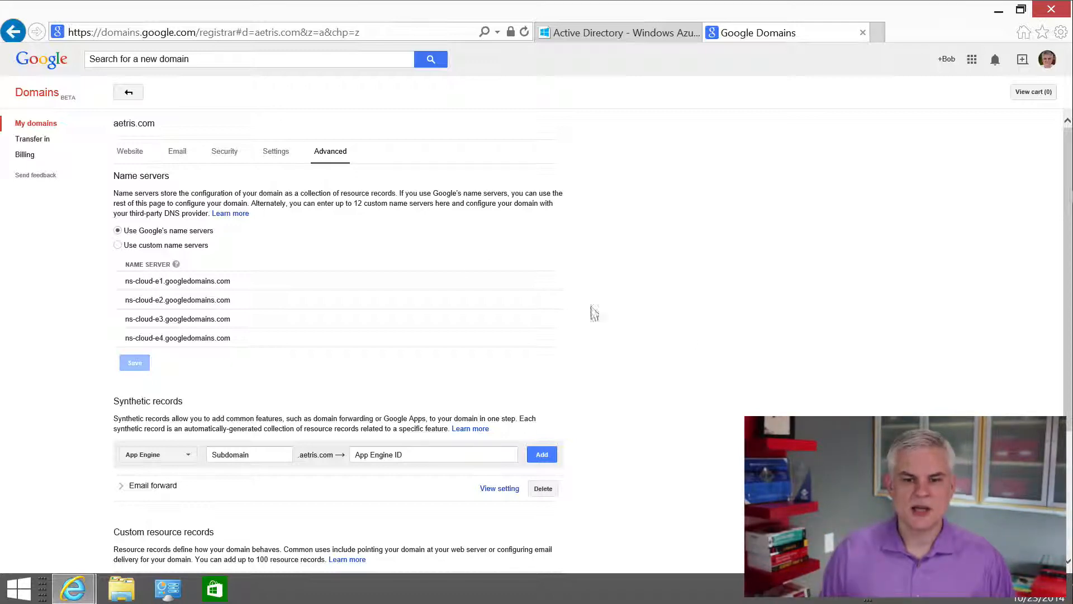
Add a custom TXT resource record for host @ with TTL 1H and the copied verification code as its data
scroll(685, 335, "down", 3)
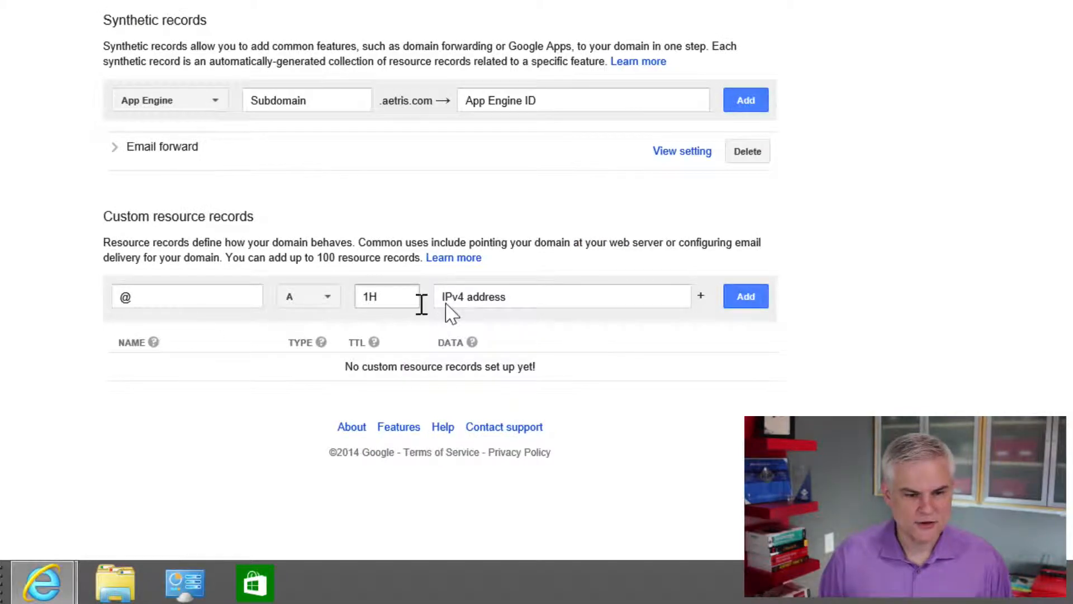
left_click(512, 297)
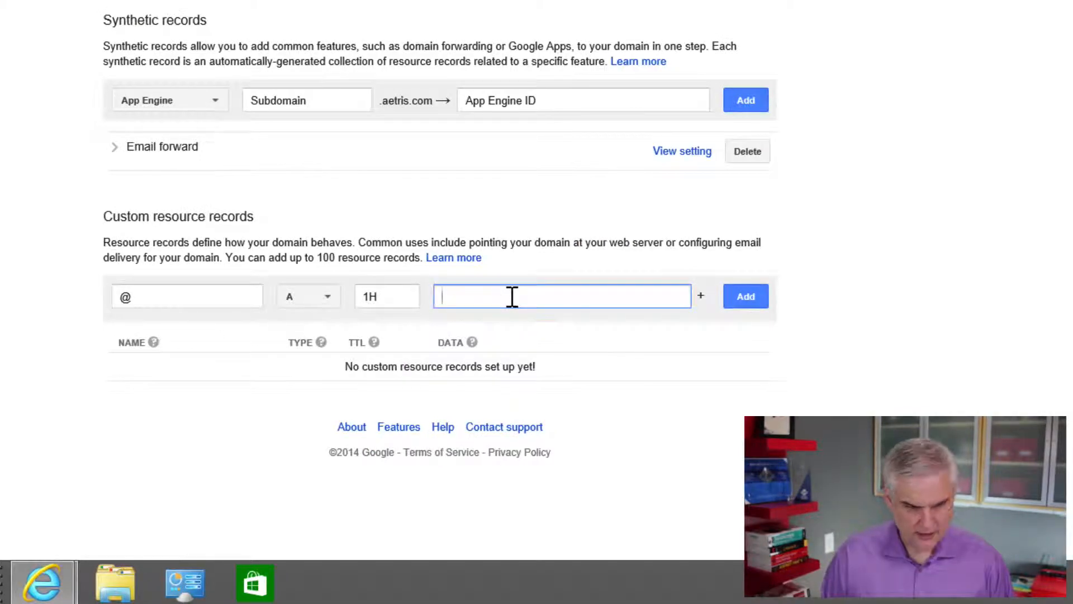
key("ctrl+v")
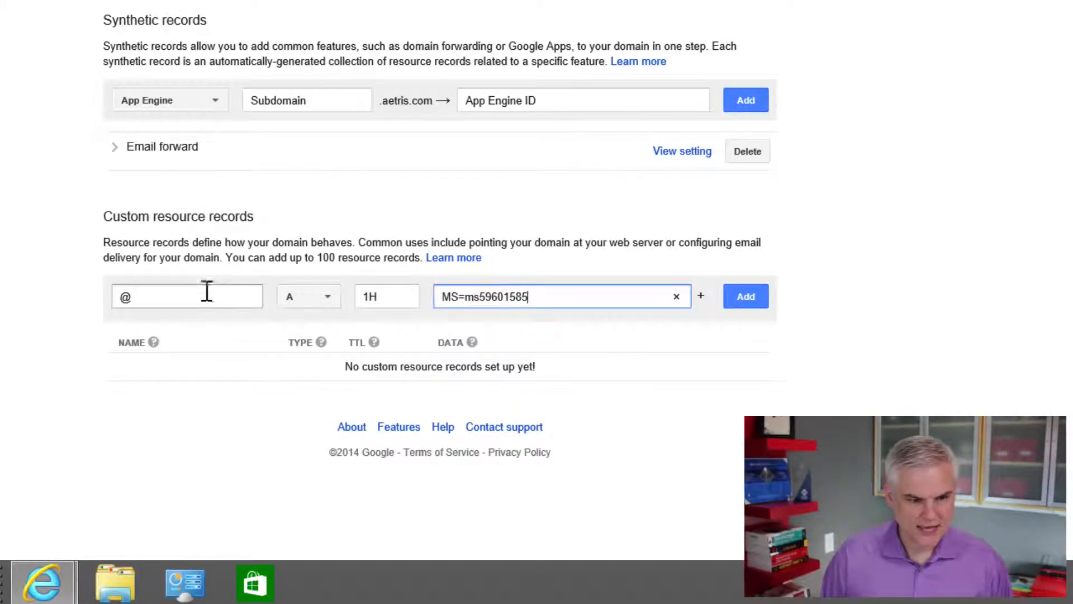
left_click(334, 302)
left_click(308, 486)
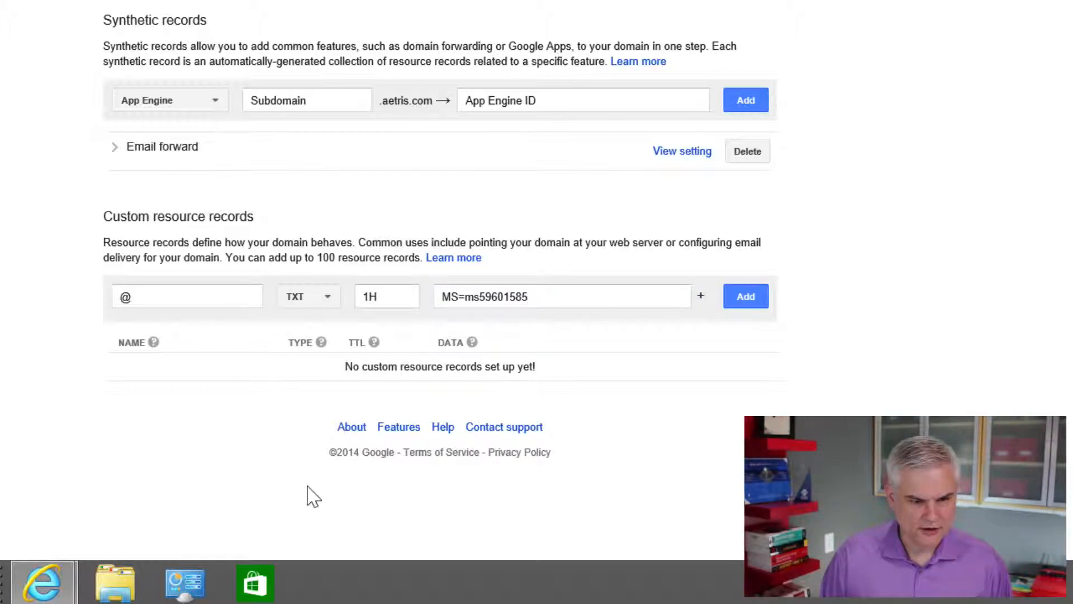
left_click(551, 297)
left_click_drag(550, 296, 421, 294)
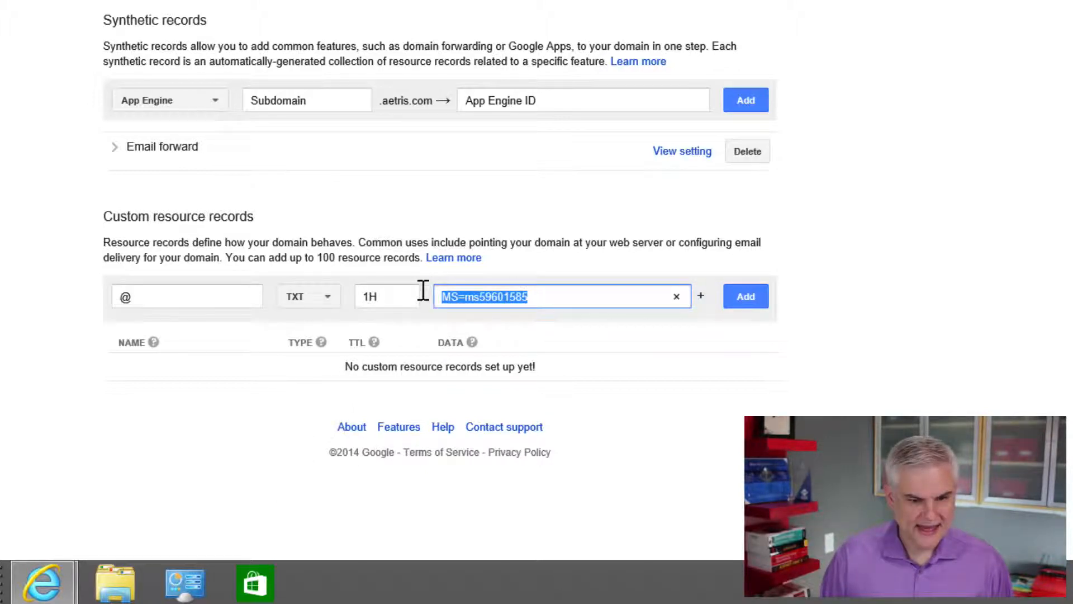
left_click(555, 297)
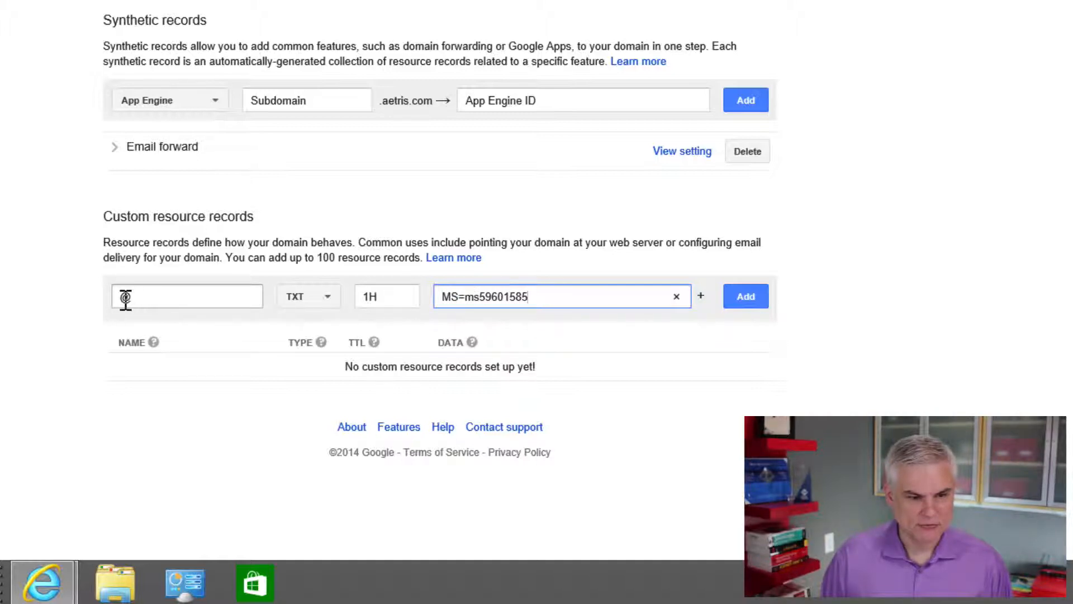
left_click(747, 305)
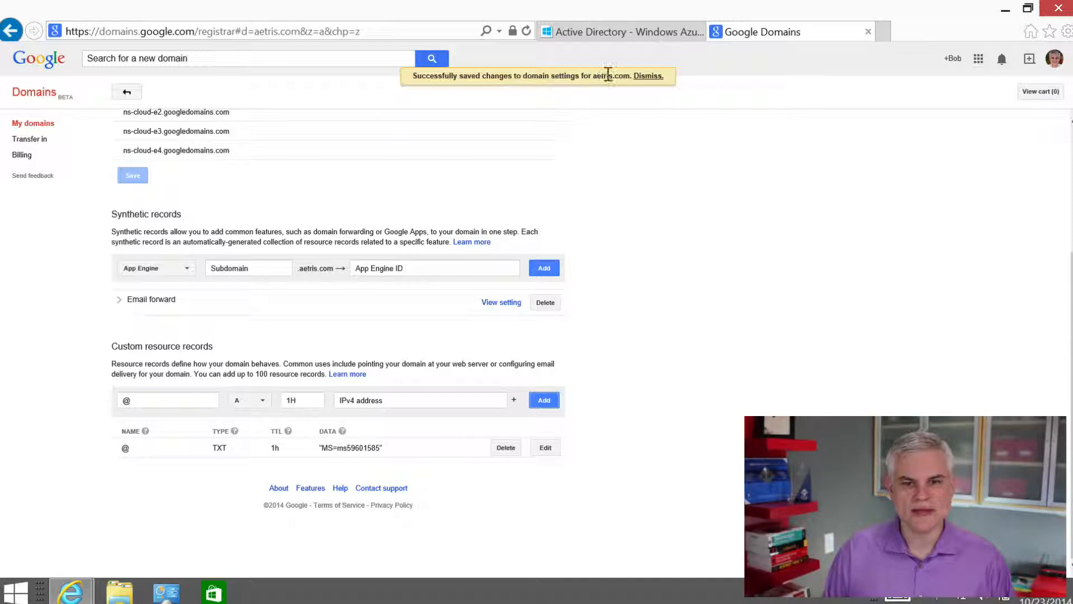
Switch back to the Azure portal, verify the aetris.com domain and complete the add-domain wizard
left_click(607, 33)
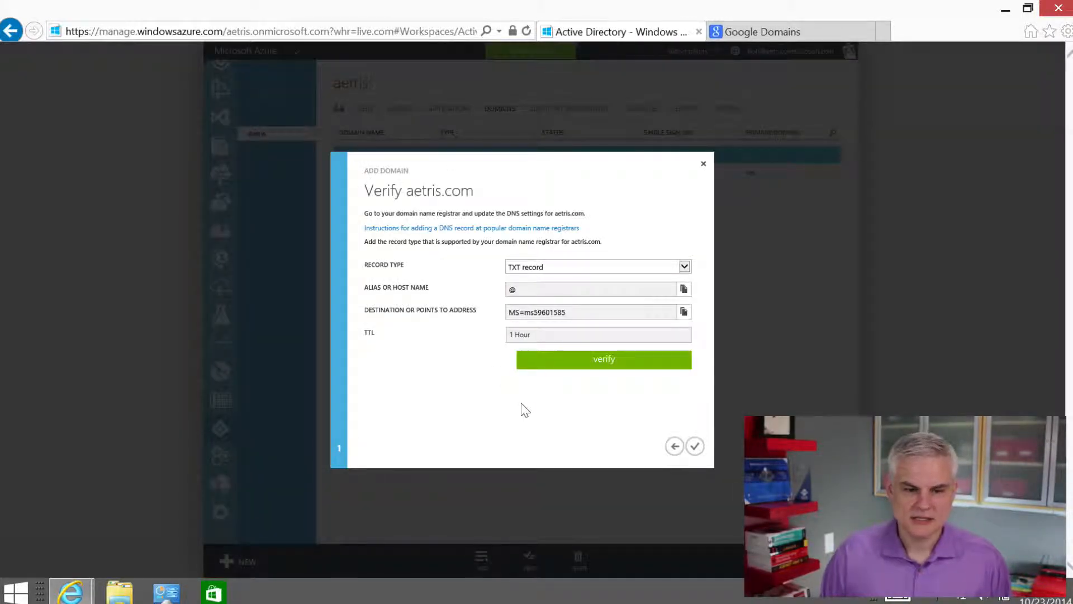
left_click(594, 364)
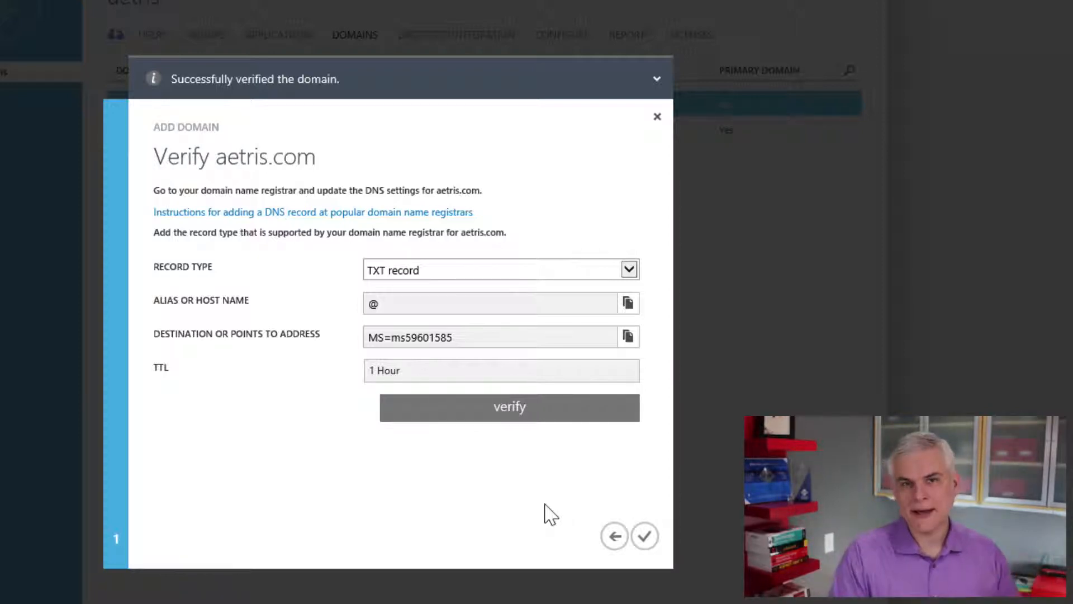
left_click(645, 537)
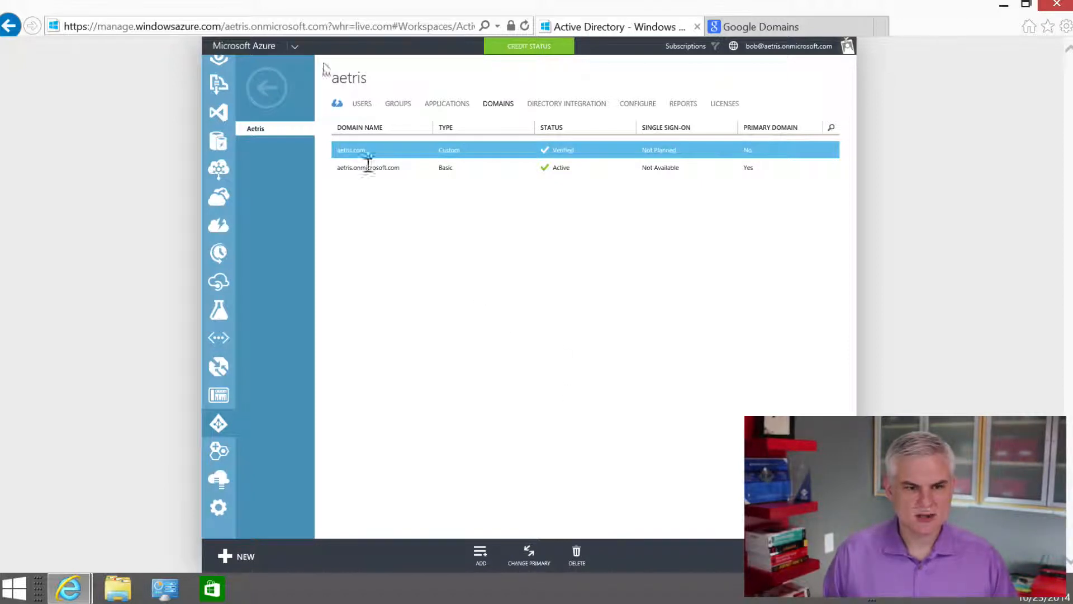
left_click(360, 105)
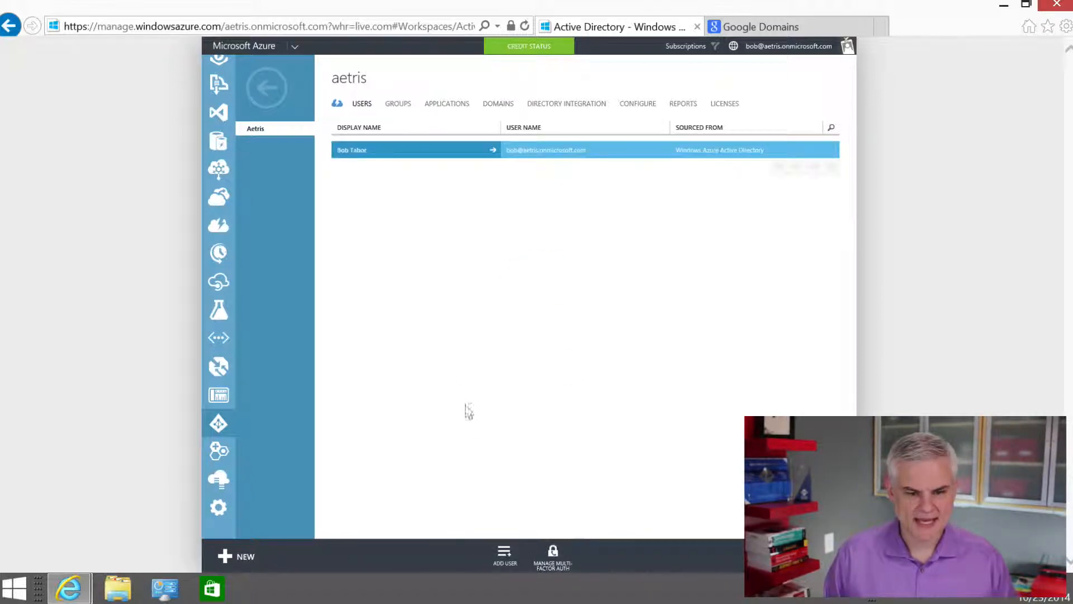
left_click(504, 555)
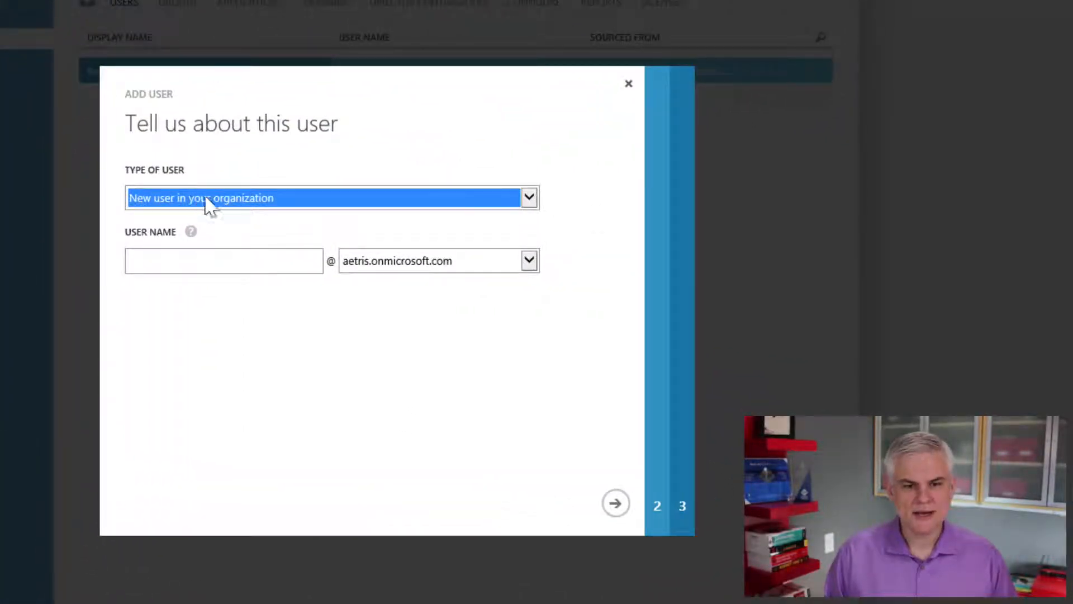
left_click(534, 198)
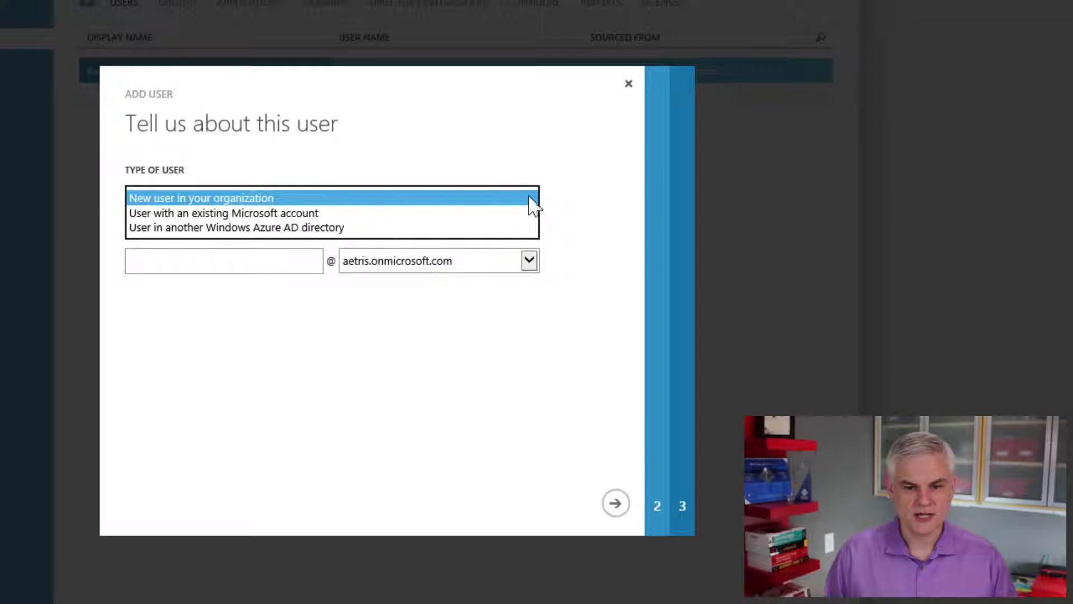
left_click(530, 199)
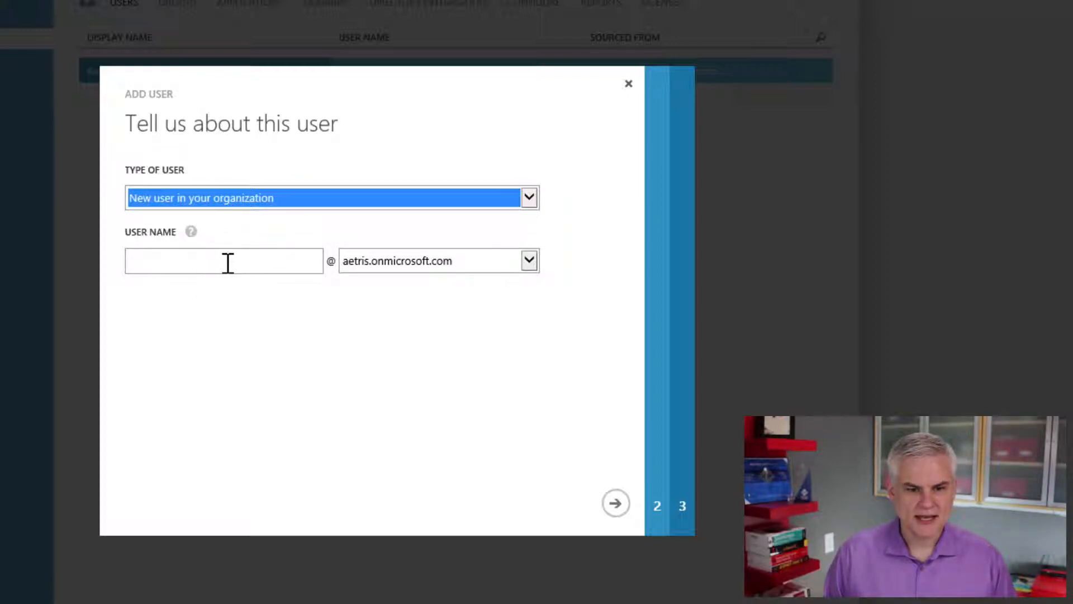
left_click(227, 262)
type("steve")
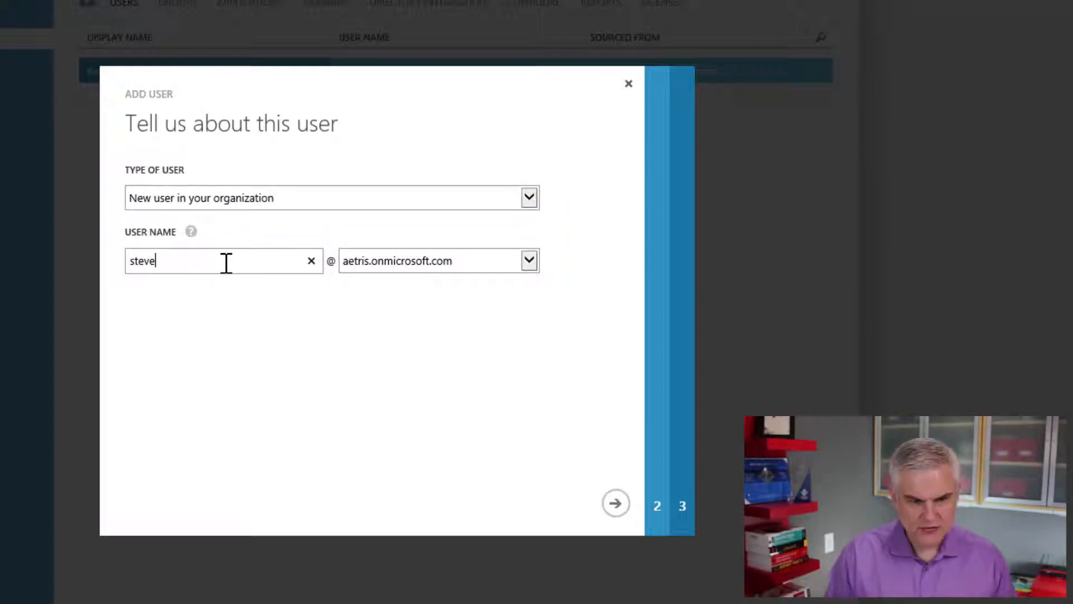
left_click(529, 261)
left_click(517, 247)
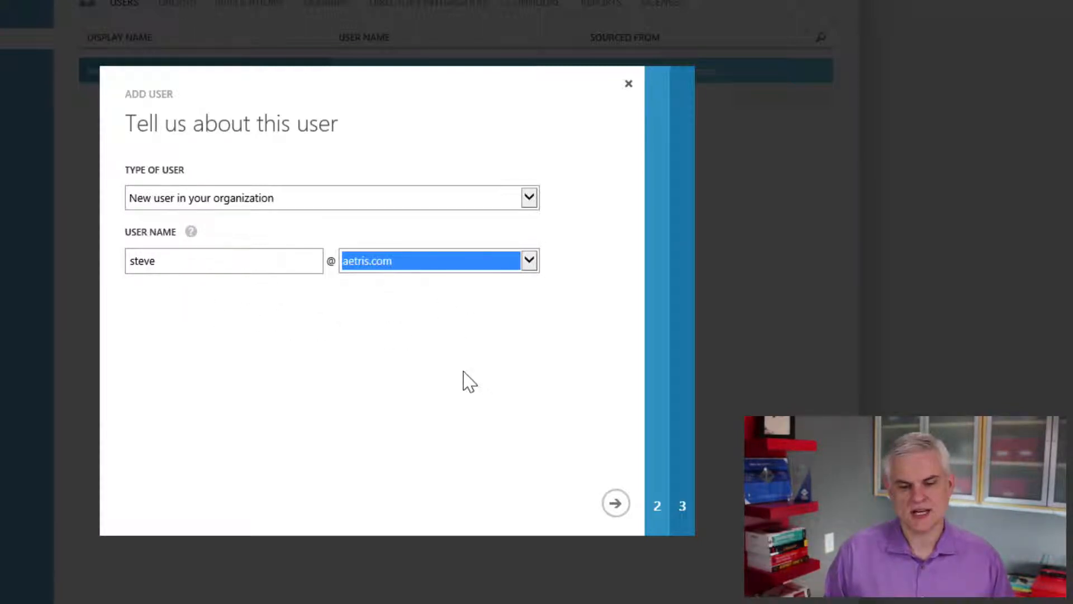
left_click(614, 503)
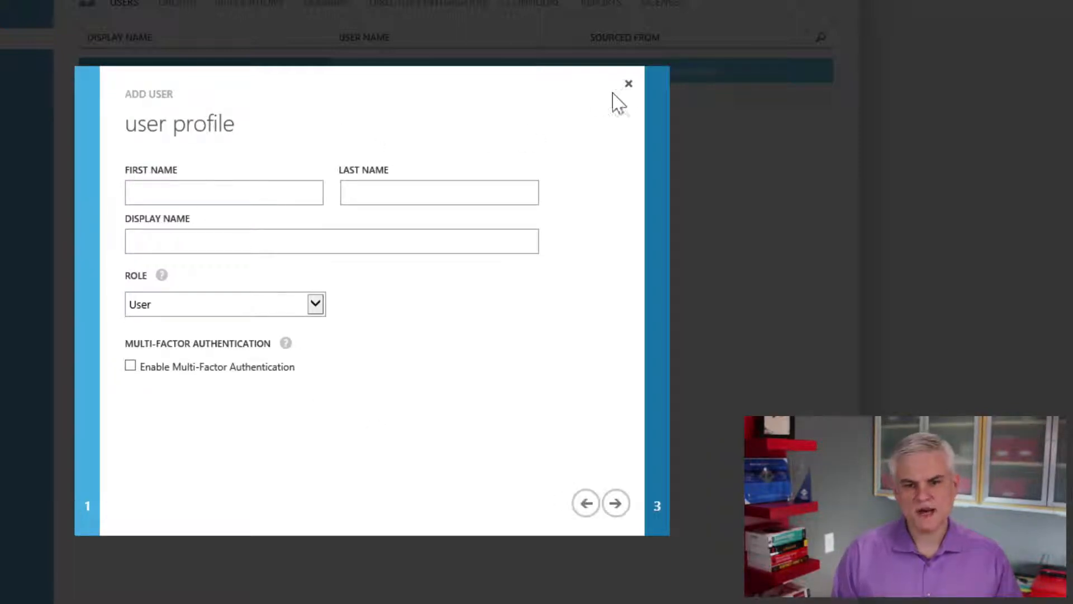
left_click(628, 84)
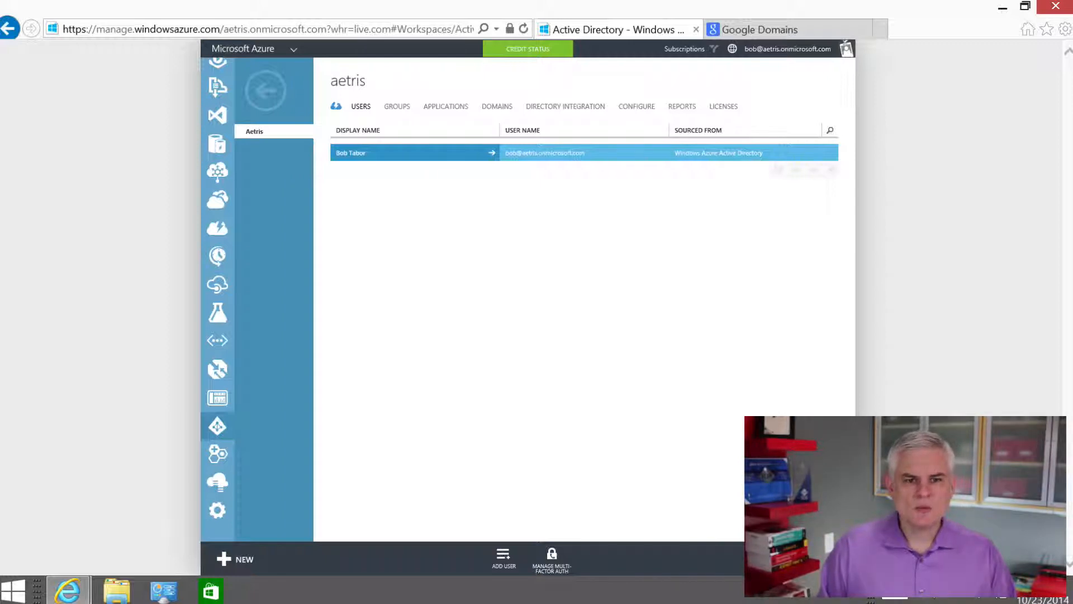
Return to the list of directories and start a custom creation of a new Active Directory directory
left_click(265, 91)
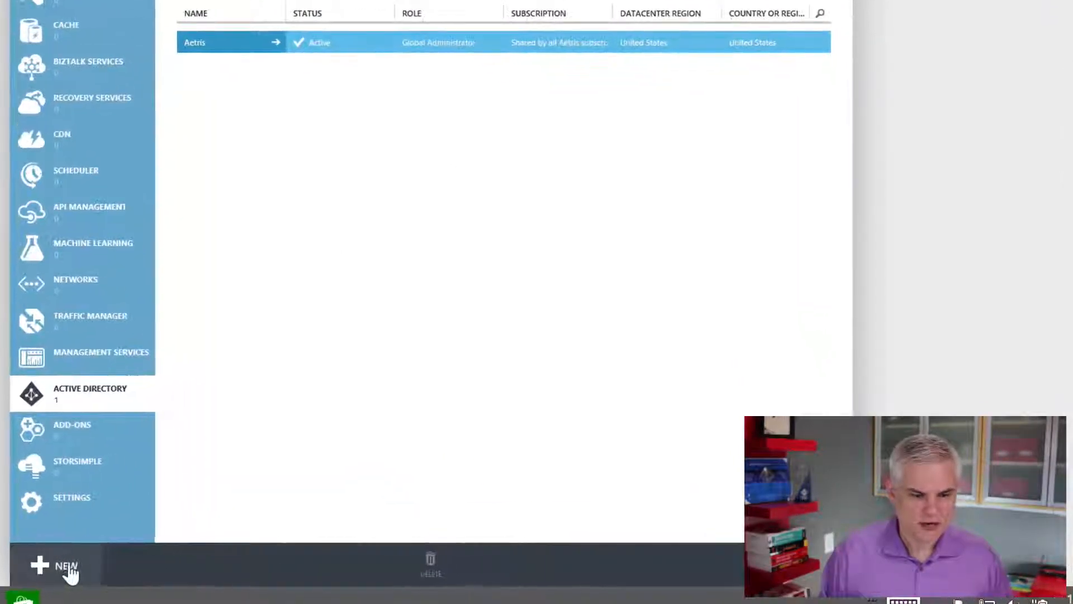
left_click(60, 568)
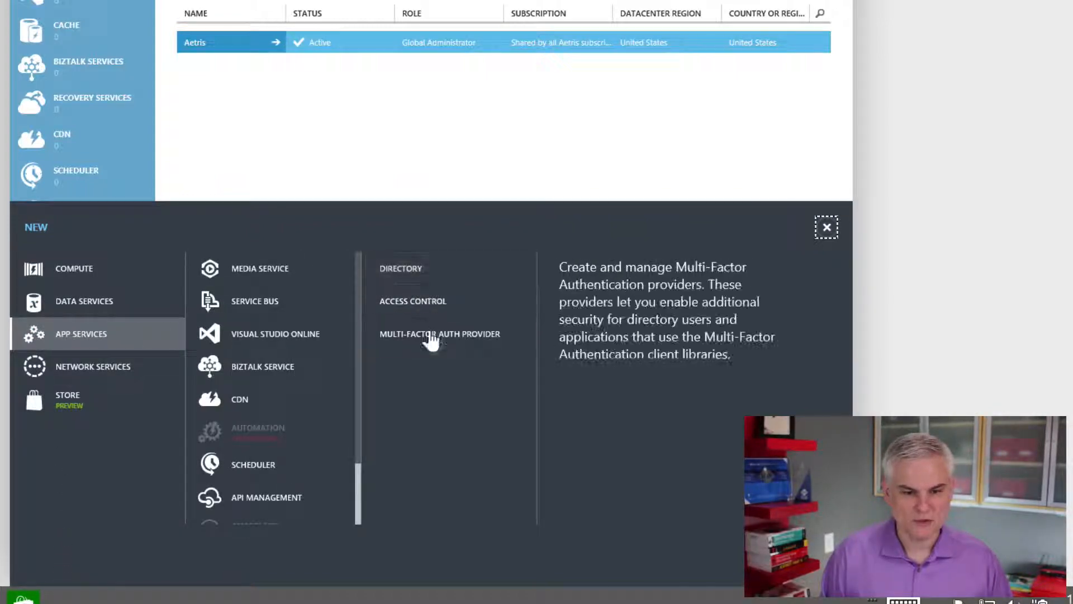
scroll(326, 398, "down", 1)
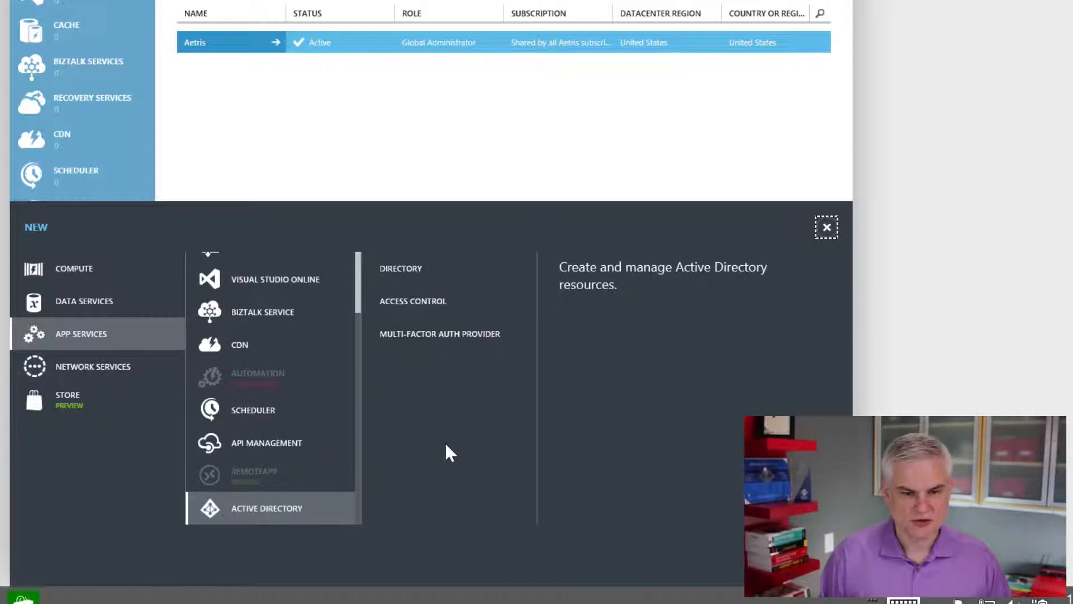
left_click(418, 275)
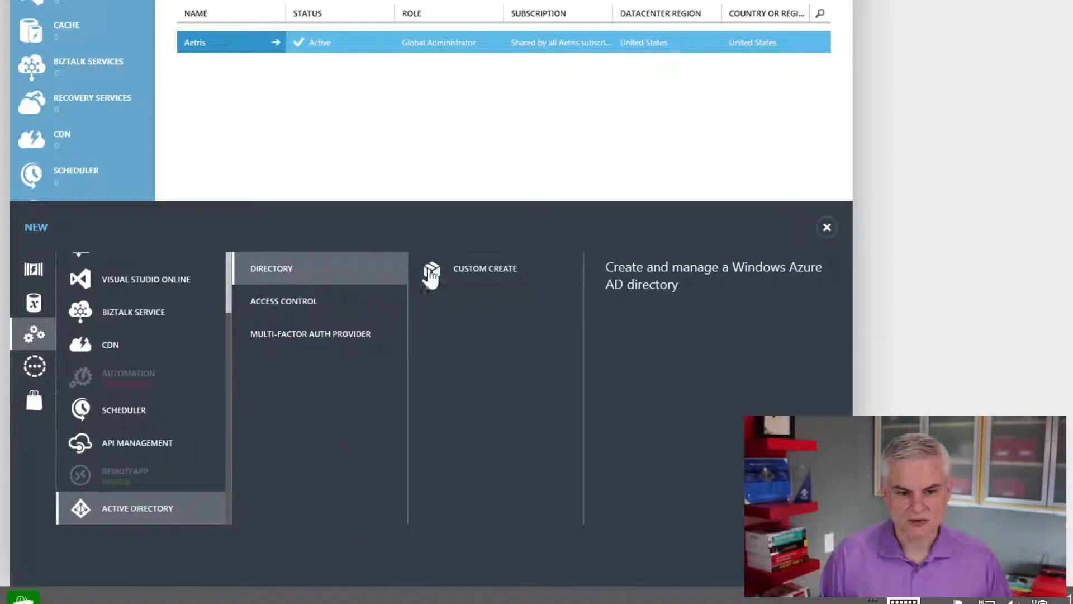
left_click(474, 277)
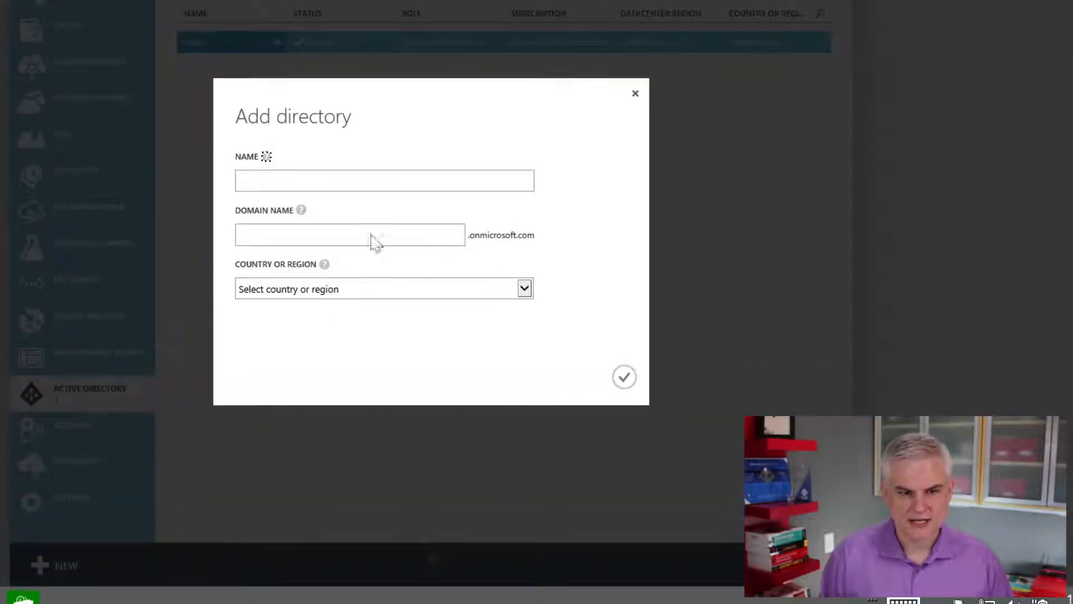
Name the new directory Aetris Sales and set its domain name to aetrissales.onmicrosoft.com
left_click(318, 180)
type("Aetris Sales")
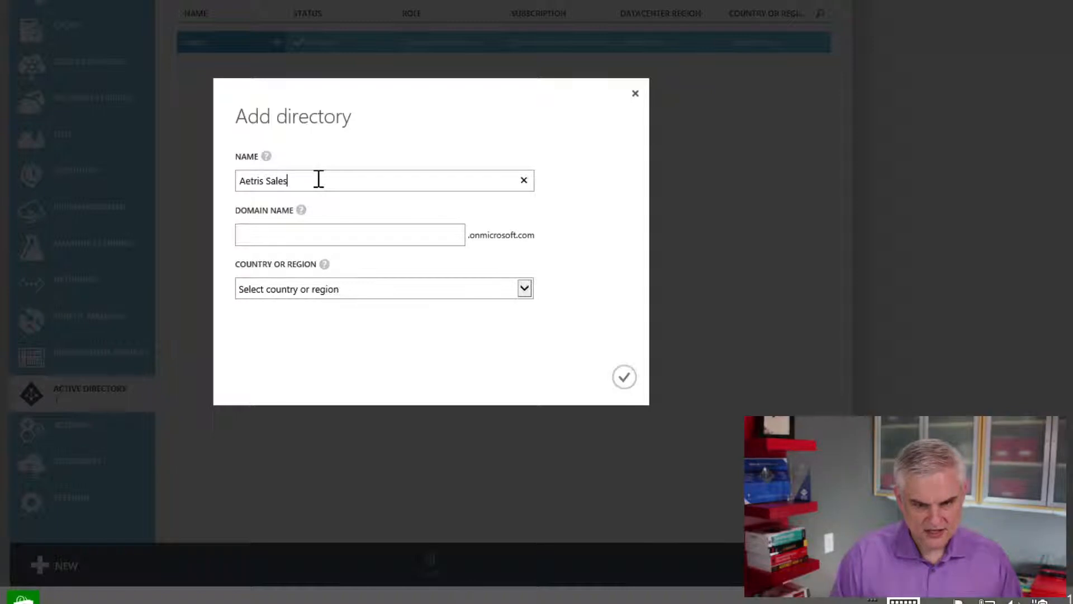
left_click(283, 234)
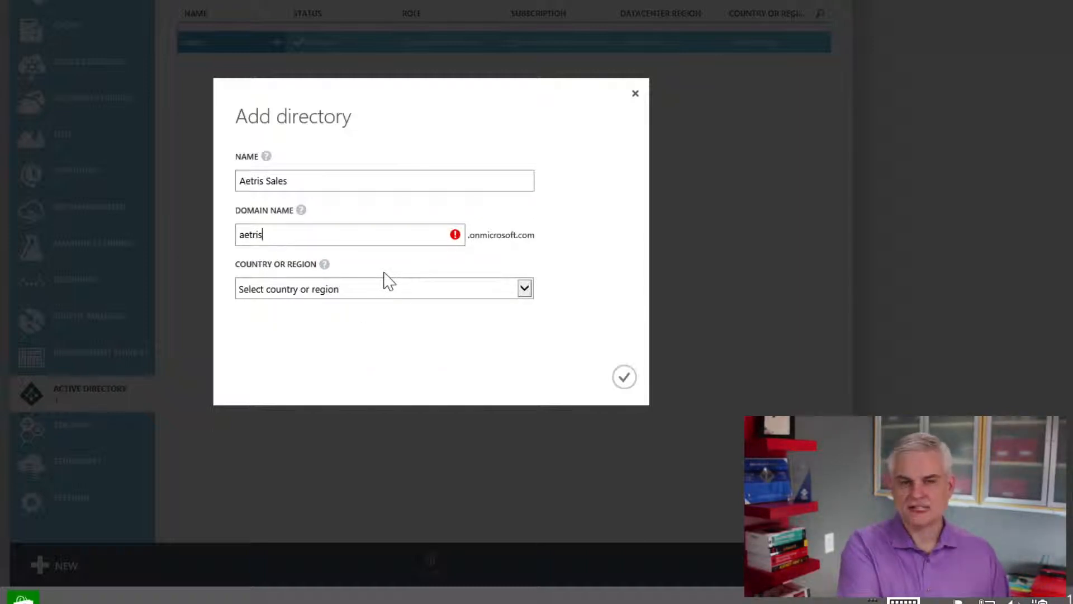
mouse_move(268, 233)
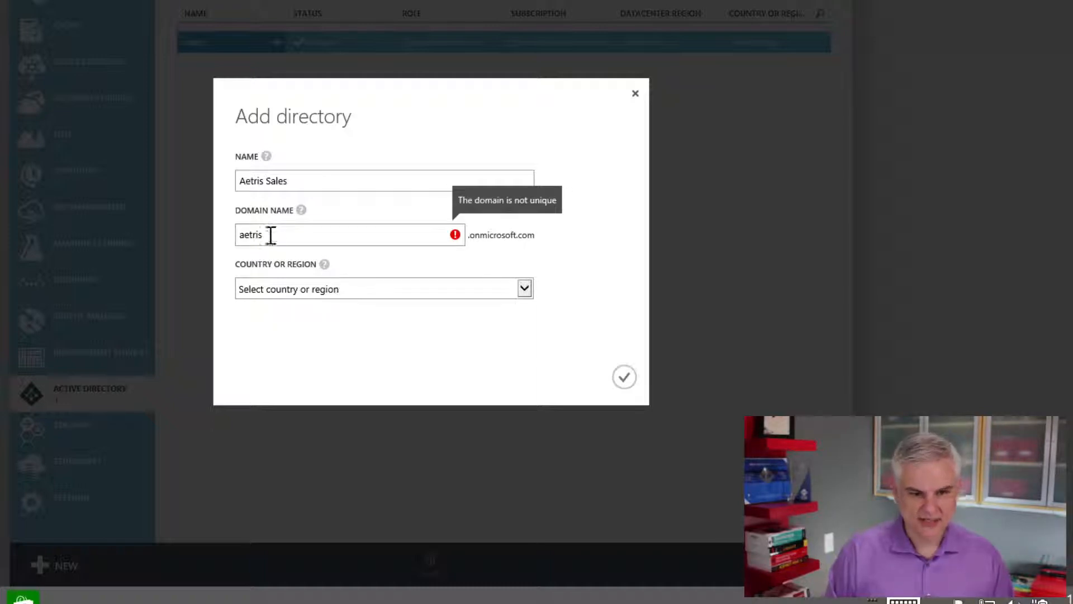
type("sales")
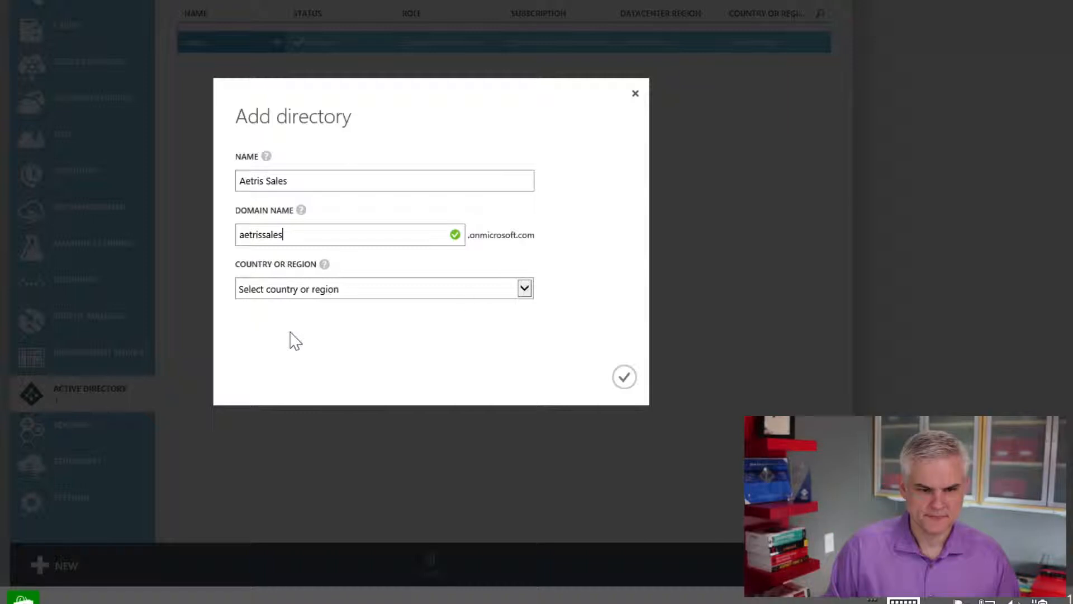
Choose United States as the country or region and create the directory
left_click(524, 289)
scroll(373, 413, "down", 10)
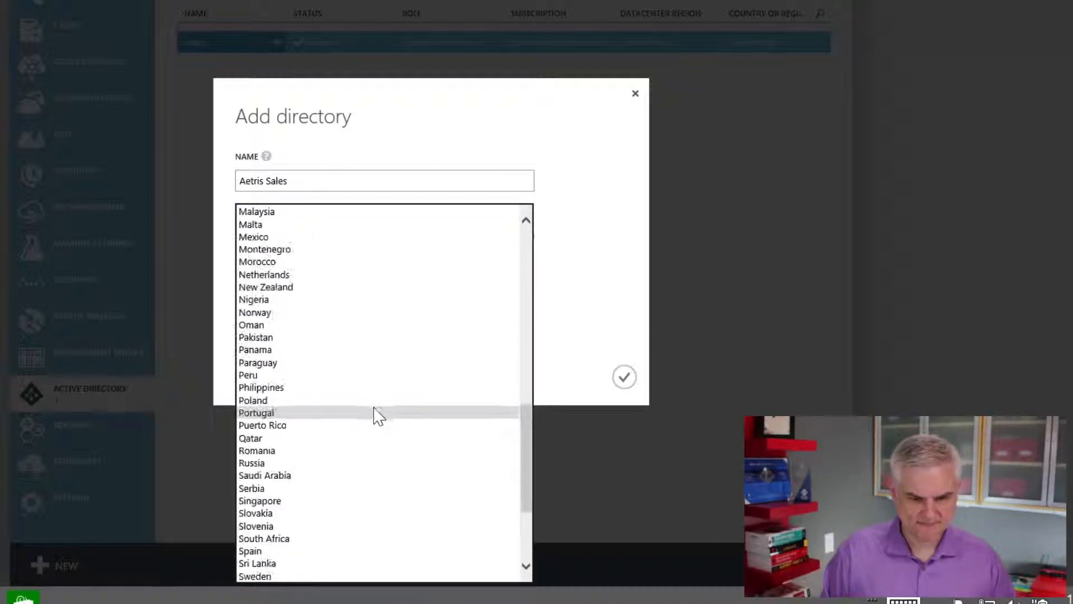
scroll(374, 416, "down", 4)
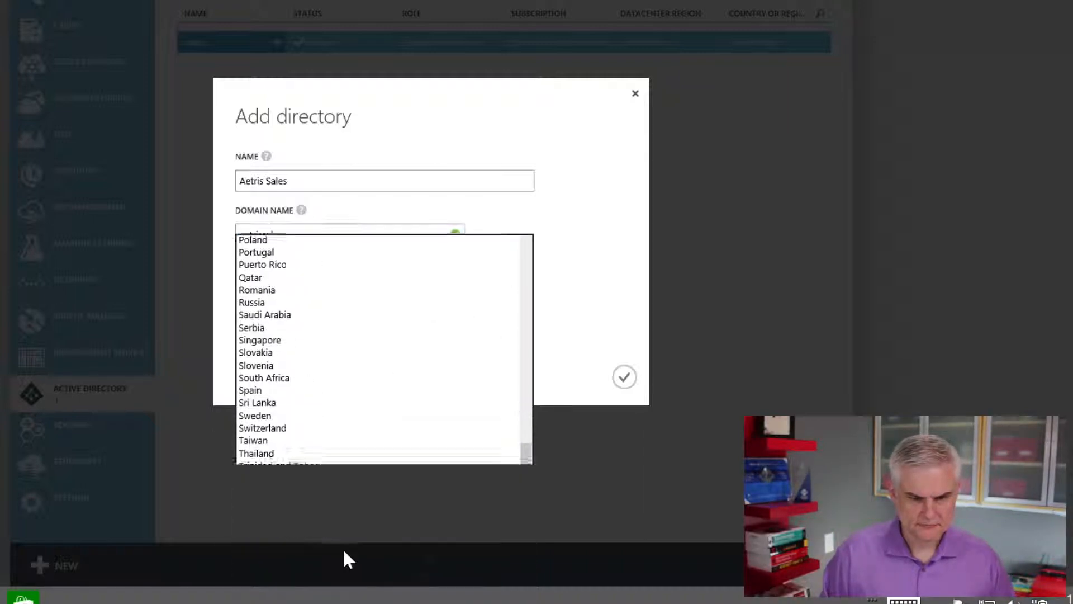
left_click(344, 551)
left_click(623, 377)
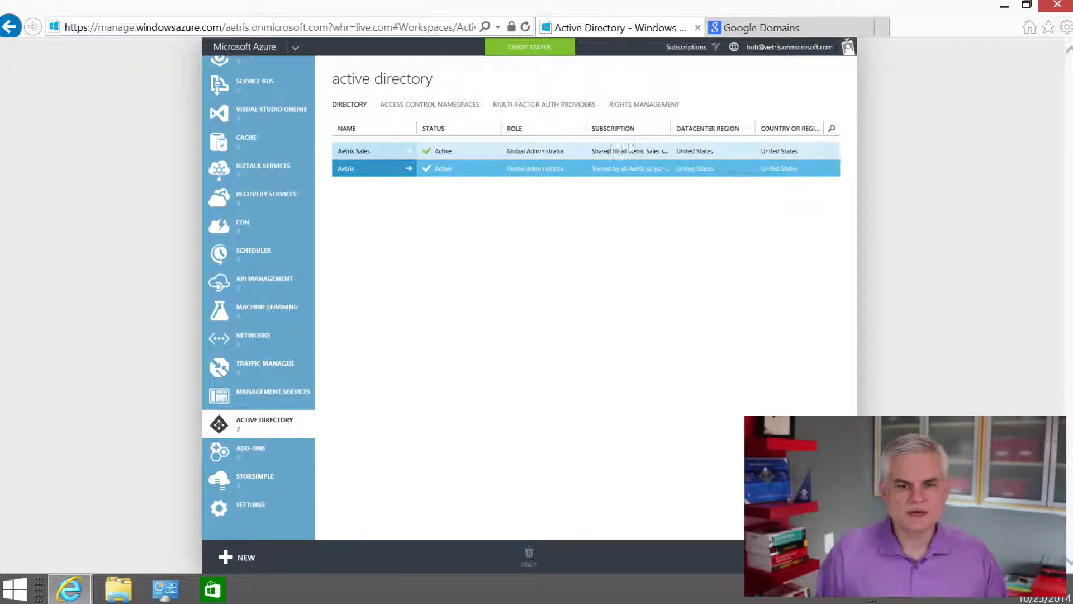
View the Aetris Sales directory's quick start page and return to the list of directories
left_click(357, 151)
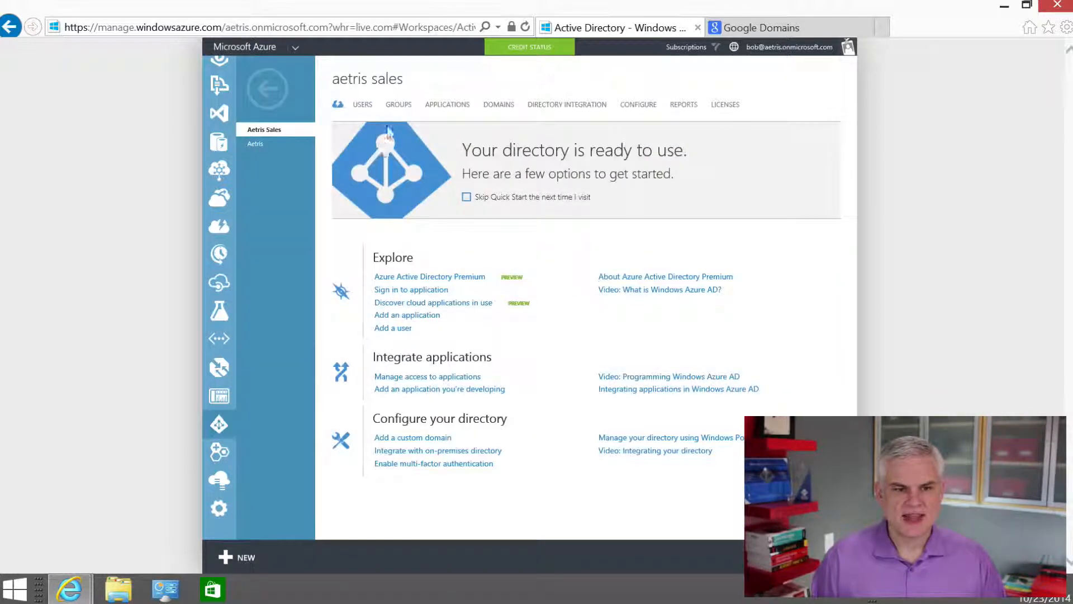
left_click(274, 94)
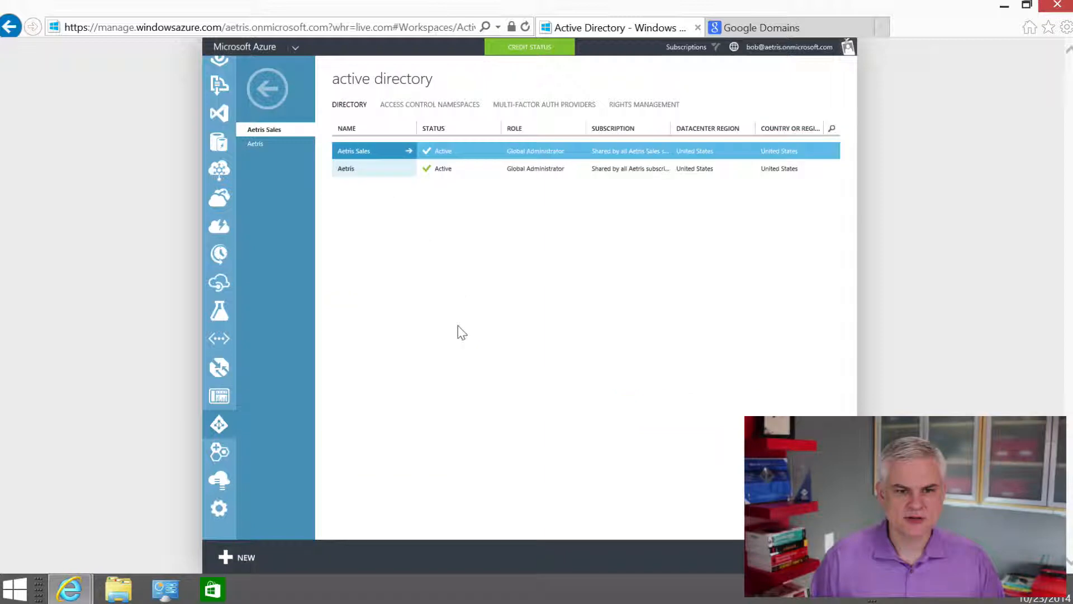